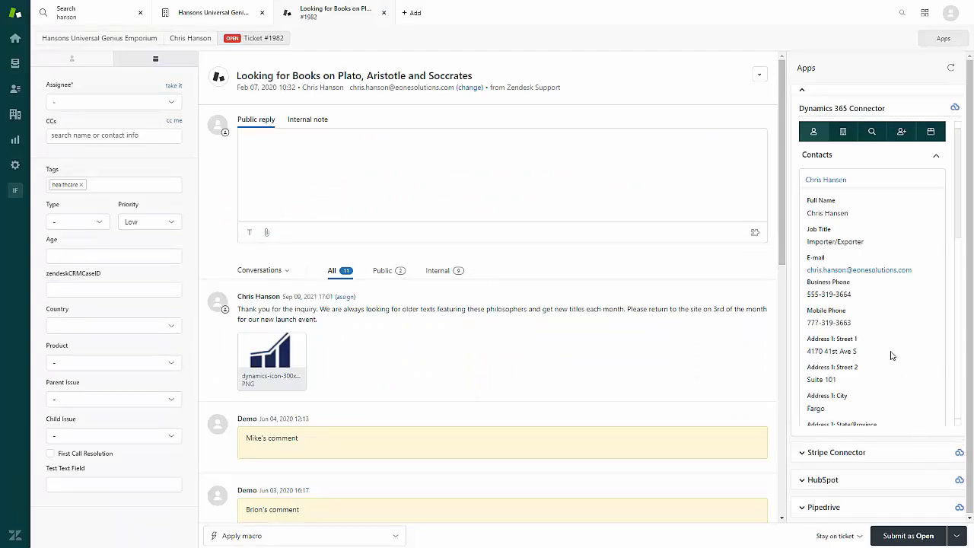
# Show the requester's Dynamics 365 opportunities in the Connector sidebar
pyautogui.scroll(-3, 892, 355)
pyautogui.scroll(-2, 892, 356)
pyautogui.scroll(-4, 892, 356)
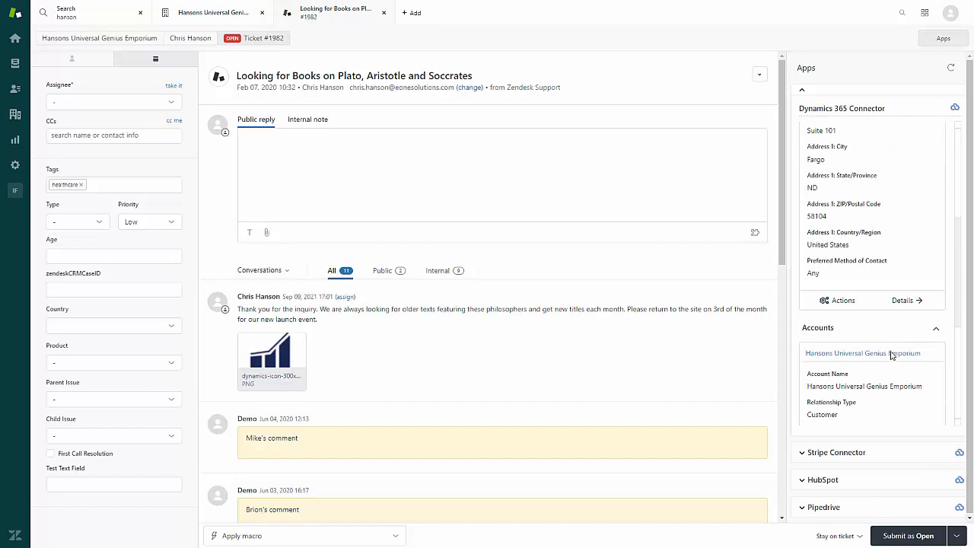
pyautogui.scroll(-3, 892, 355)
pyautogui.scroll(-2, 893, 356)
pyautogui.scroll(-2, 892, 356)
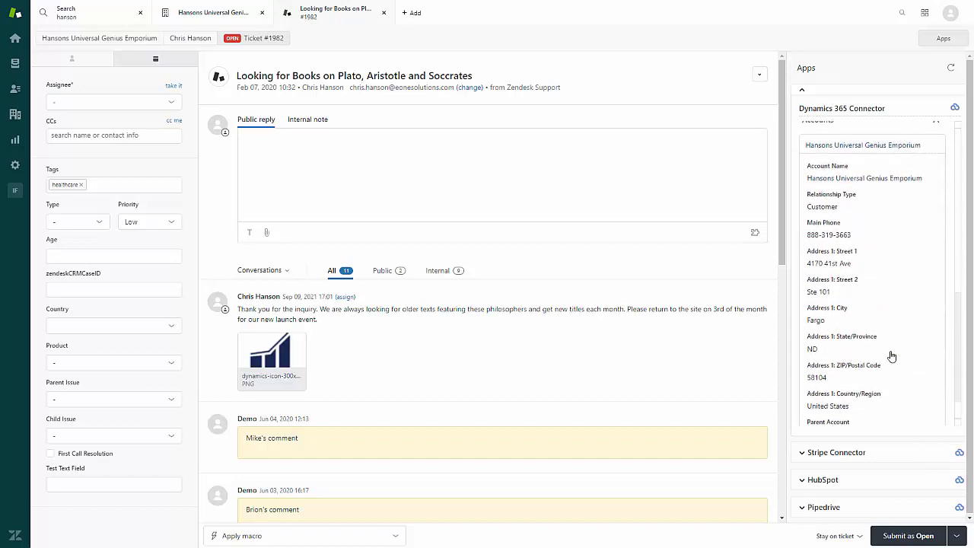
pyautogui.scroll(-1, 892, 355)
pyautogui.scroll(10, 892, 356)
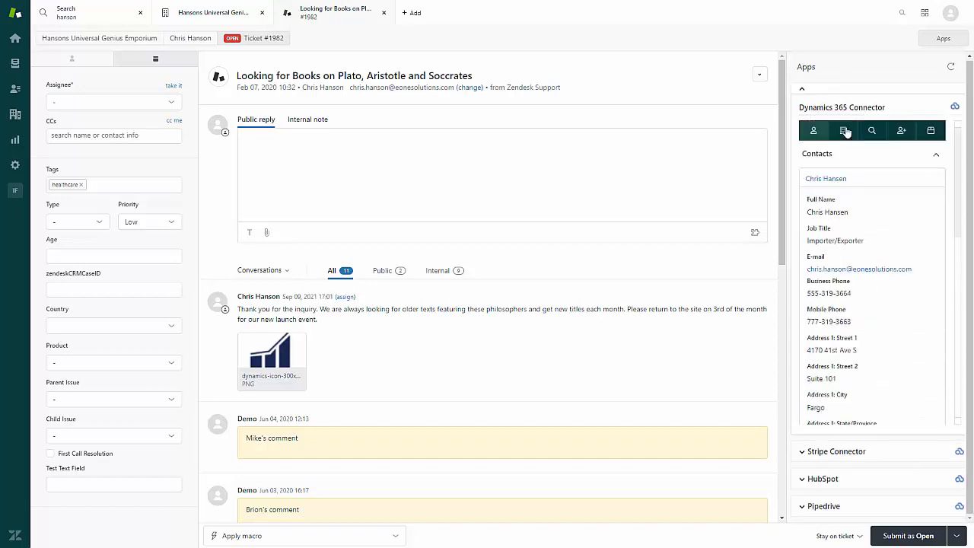
pyautogui.click(843, 131)
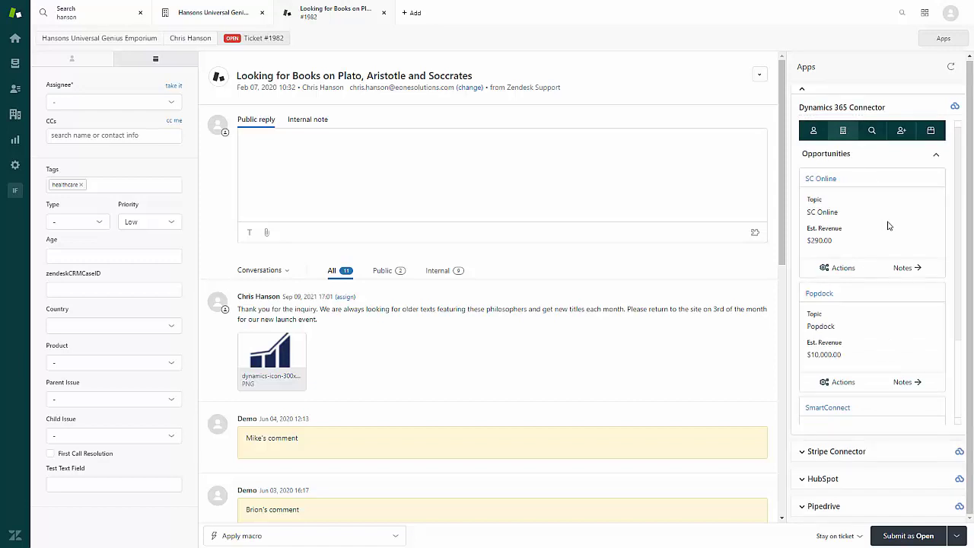
# Check an opportunity's notes, then bring up SC Online's update and delete actions
pyautogui.click(908, 269)
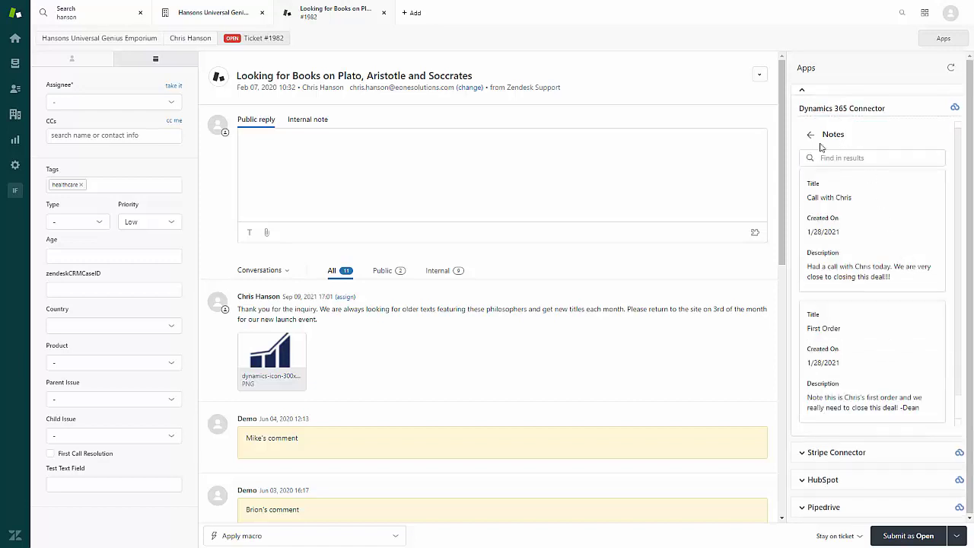
pyautogui.click(810, 135)
pyautogui.click(840, 270)
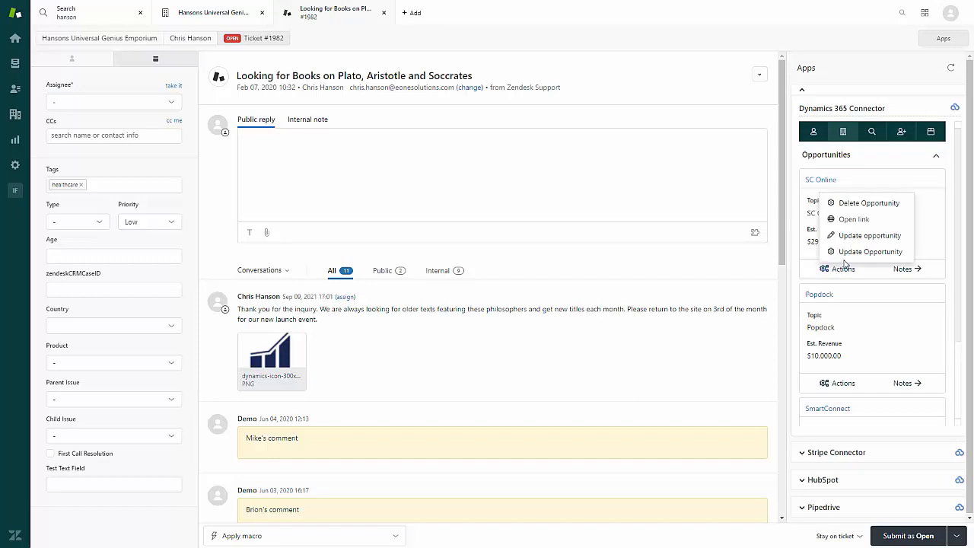
# Search Dynamics 365 contacts for 'Bob', then bring up the new-contact form
pyautogui.click(873, 132)
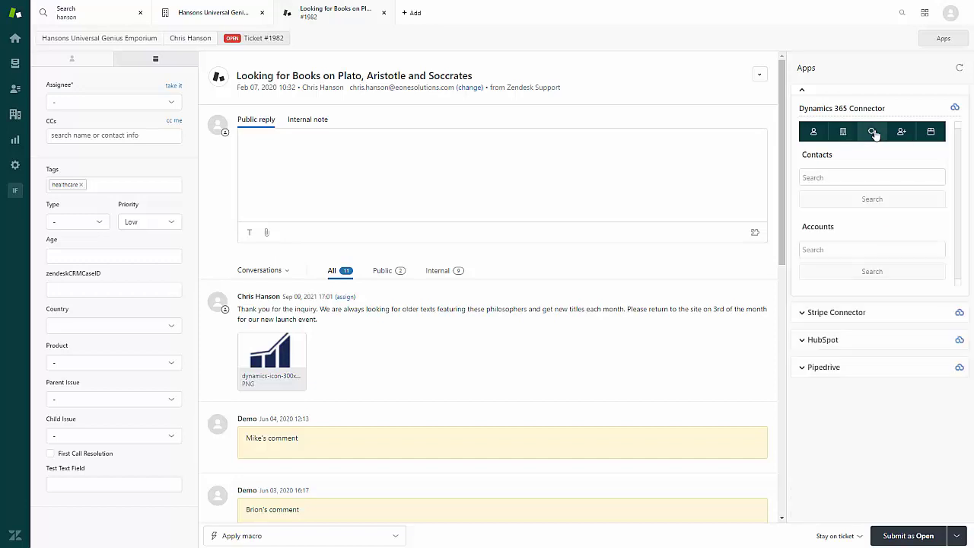
pyautogui.click(849, 177)
pyautogui.write('Bob')
pyautogui.press('Return')
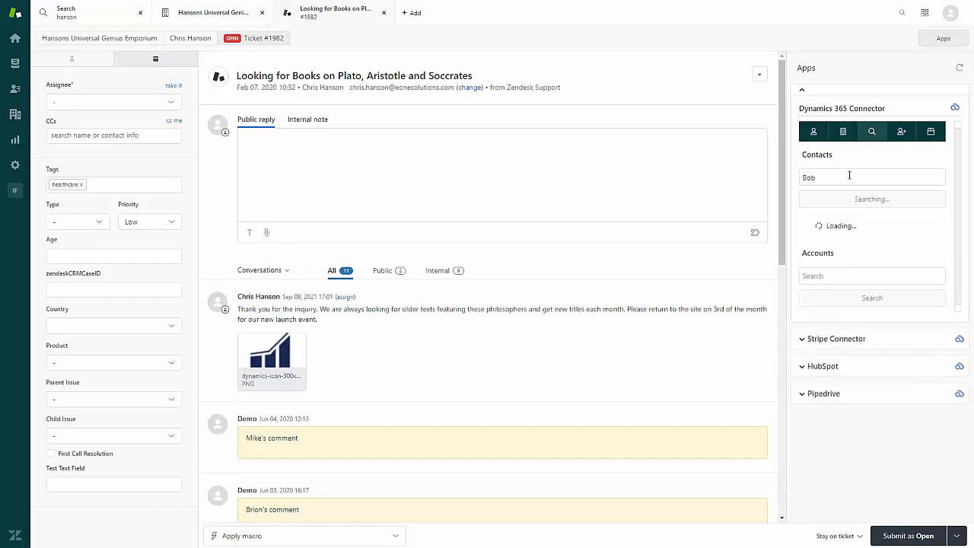
pyautogui.click(901, 131)
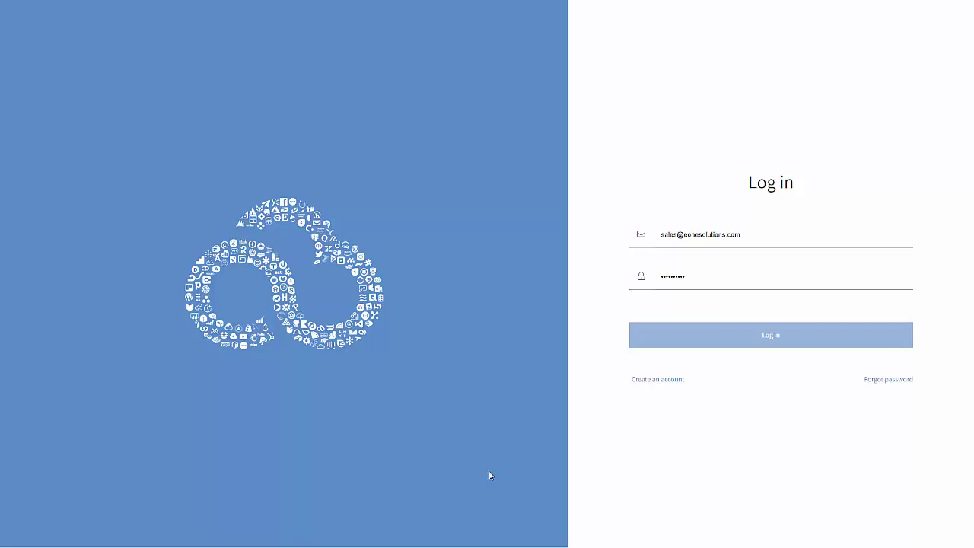
# Log in to Popdock, rename the app 'My App', and open the ticket Contacts widget settings
pyautogui.click(764, 338)
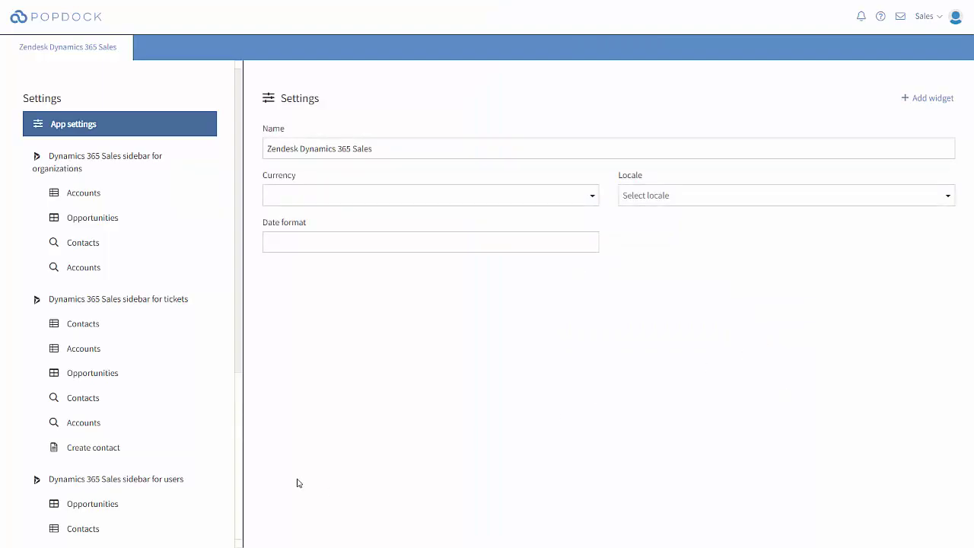
pyautogui.moveTo(373, 149); pyautogui.dragTo(226, 161)
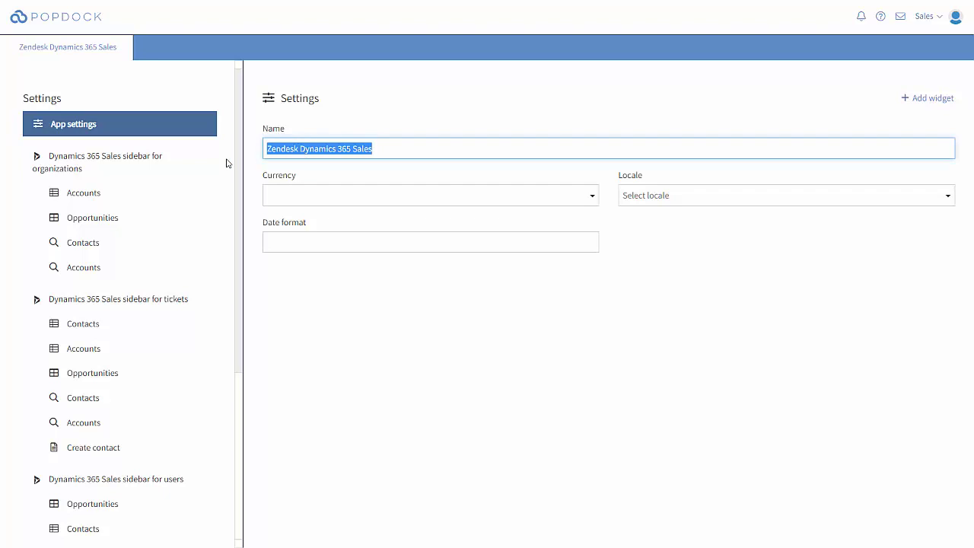
pyautogui.write('My App')
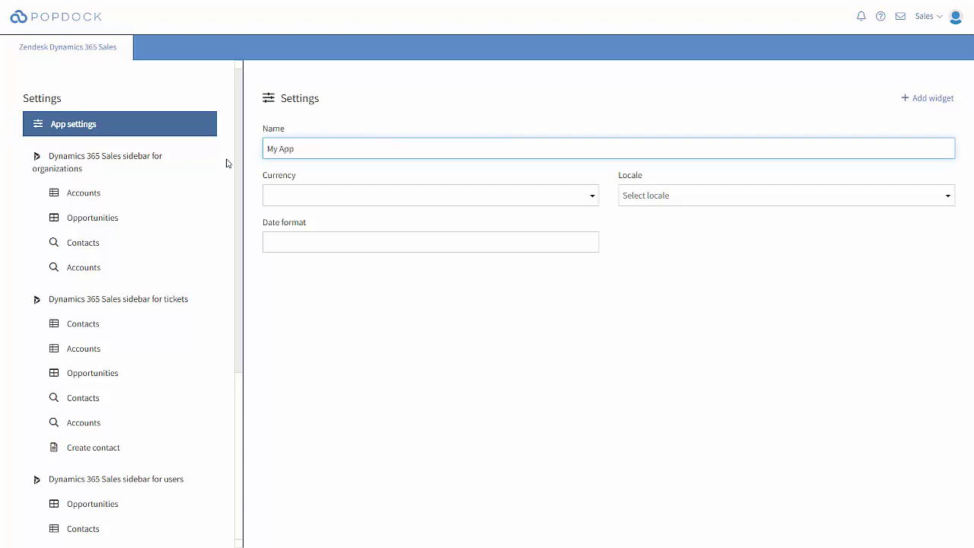
pyautogui.click(88, 327)
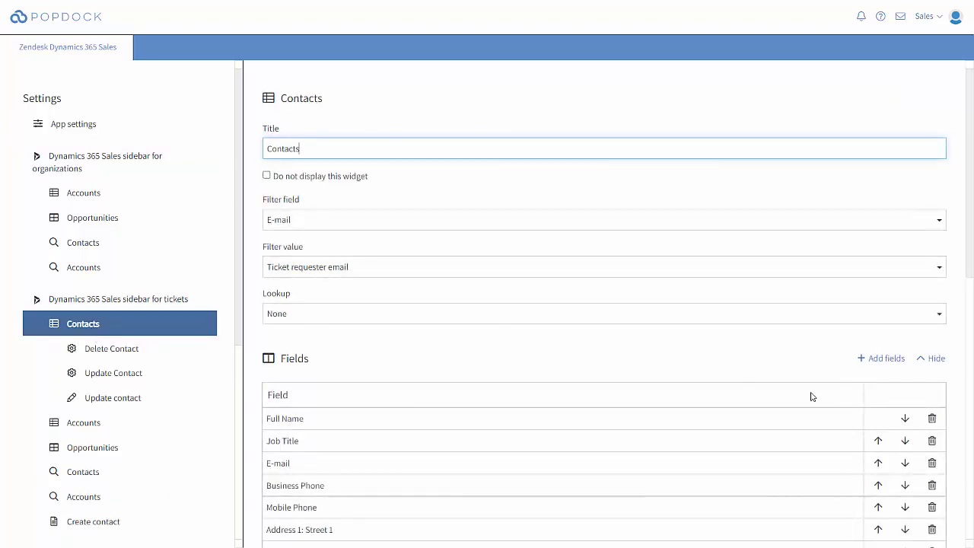
# Review the Contacts widget's addable fields without adding any
pyautogui.scroll(-2, 853, 370)
pyautogui.scroll(-2, 878, 429)
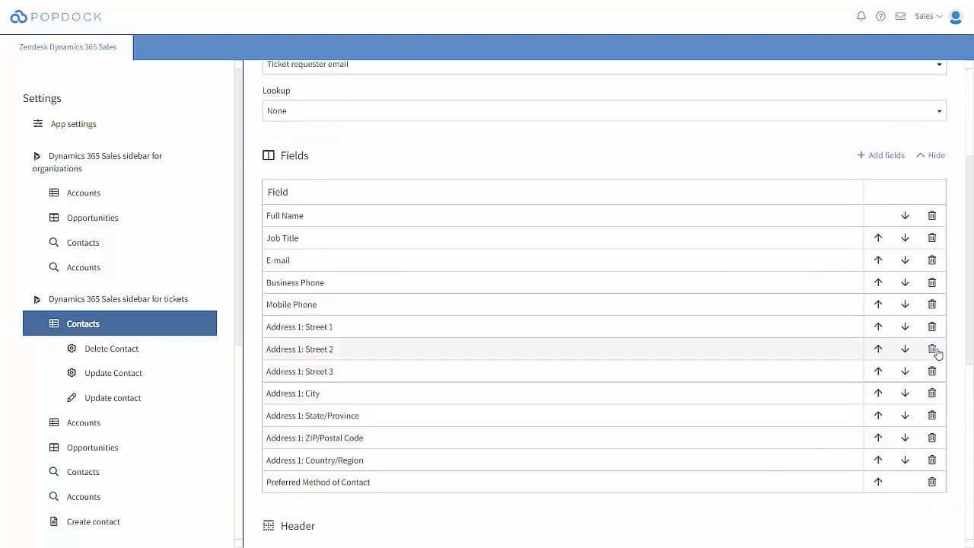
pyautogui.click(881, 157)
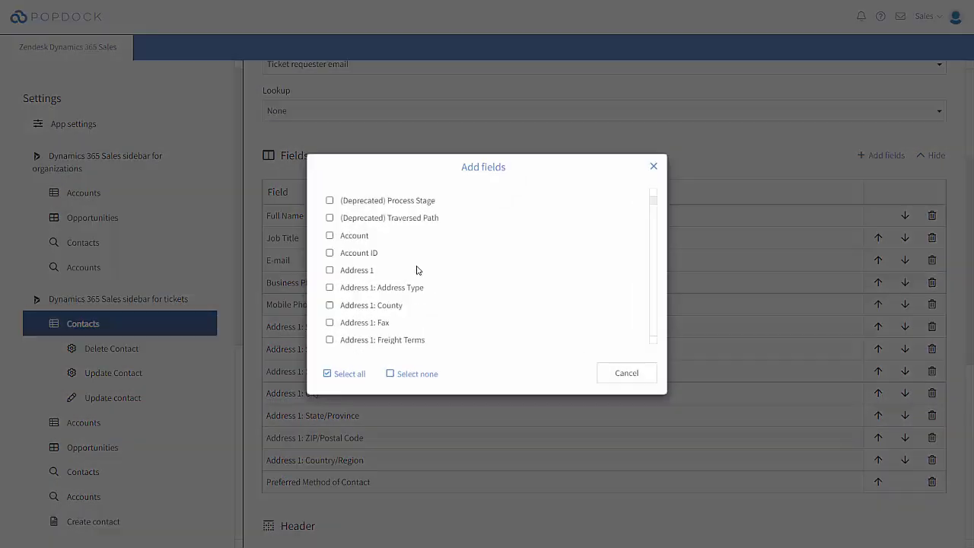
pyautogui.scroll(-3, 417, 270)
pyautogui.scroll(-2, 417, 274)
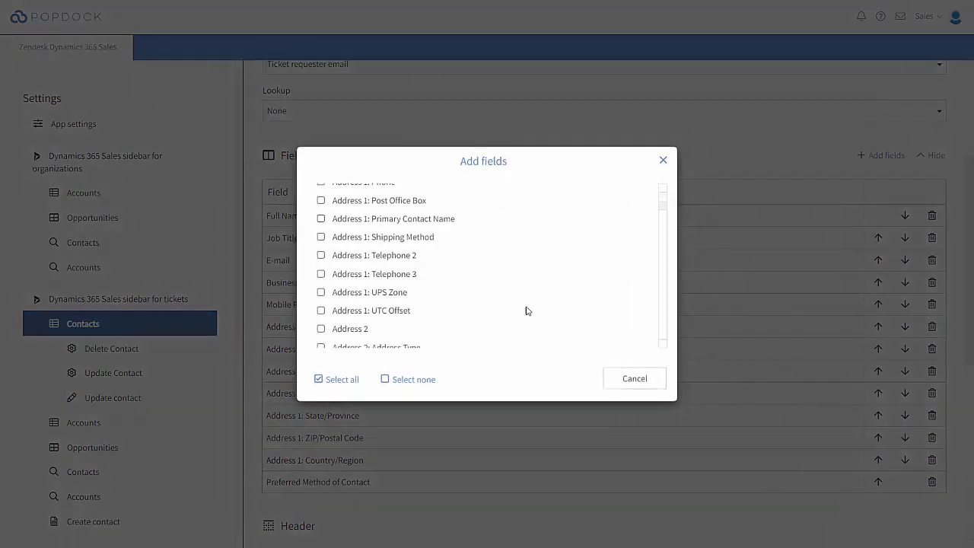
pyautogui.click(629, 380)
# Hide the Delete Contact action and turn off Show actions for the Contacts widget
pyautogui.scroll(-2, 391, 401)
pyautogui.scroll(-2, 394, 402)
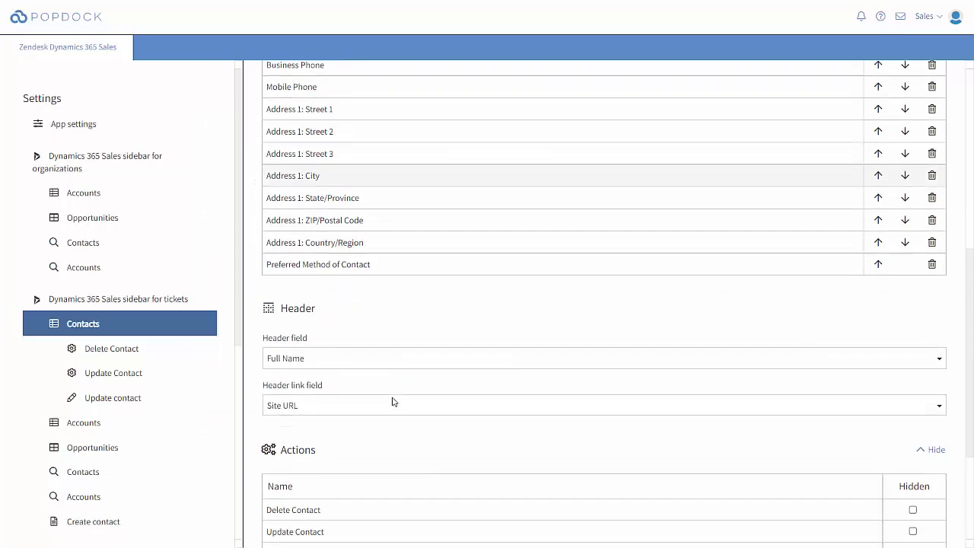
pyautogui.scroll(-2, 394, 401)
pyautogui.scroll(-1, 399, 396)
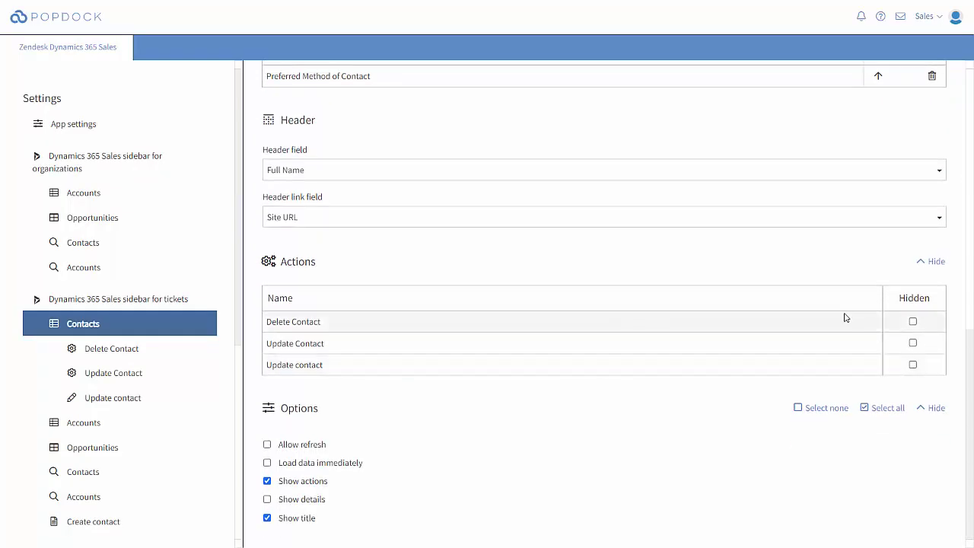
pyautogui.click(914, 321)
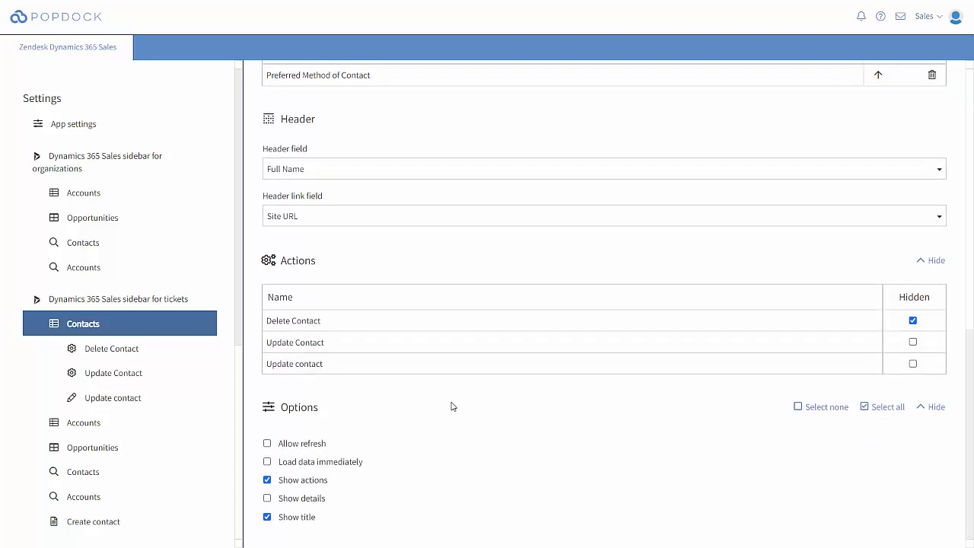
pyautogui.click(268, 479)
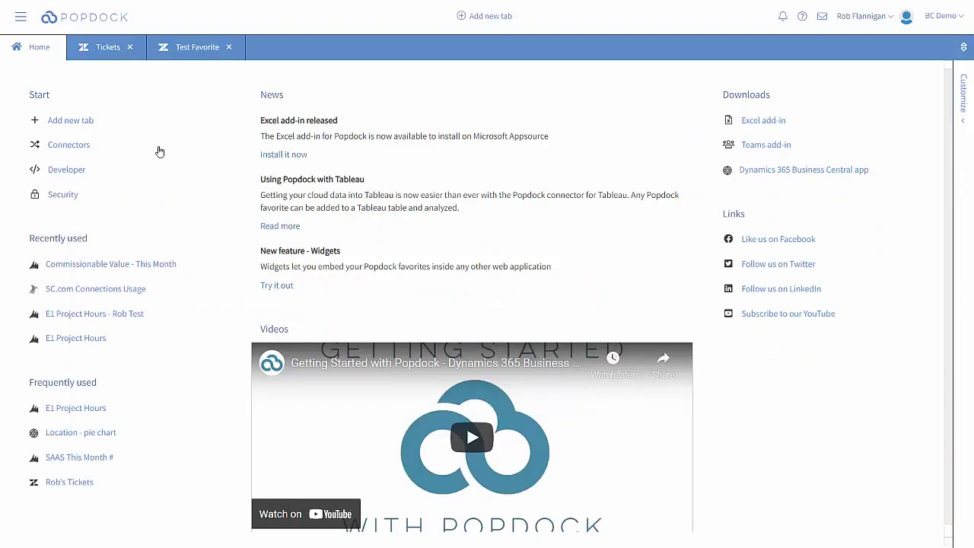
# Browse Popdock's Add connector catalog, scrolling through tiles like Dynamics 365 Sales and SmartConnect
pyautogui.click(82, 148)
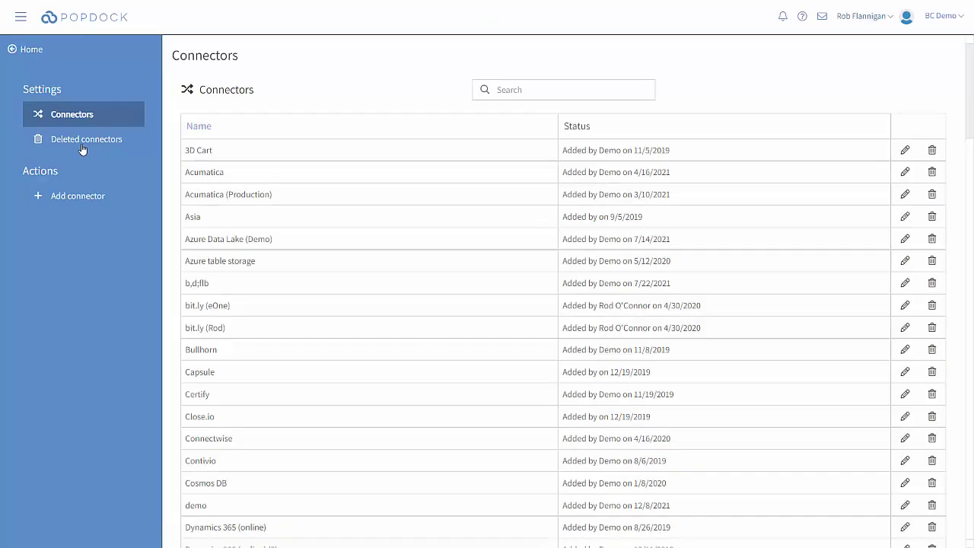
pyautogui.click(82, 198)
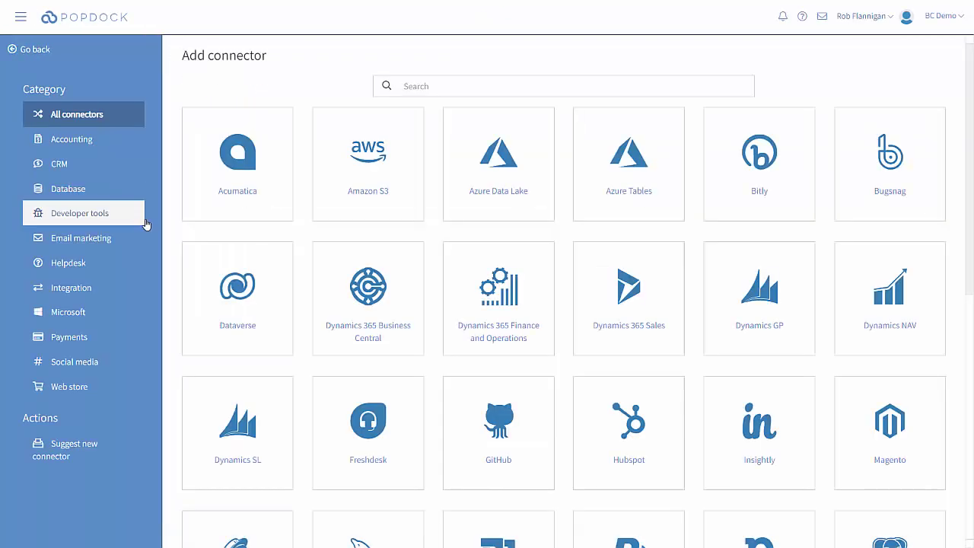
pyautogui.scroll(-1, 173, 240)
pyautogui.scroll(-1, 174, 240)
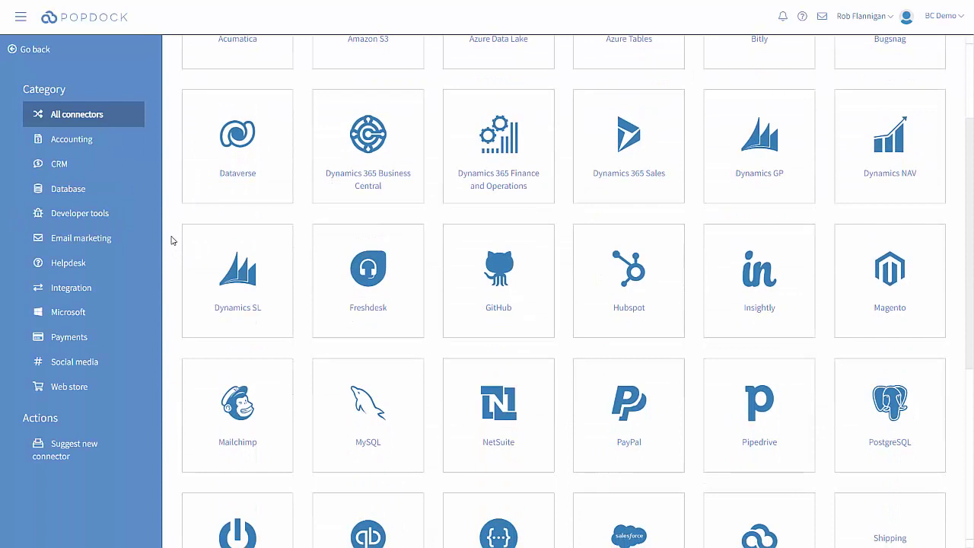
pyautogui.scroll(-1, 172, 241)
pyautogui.scroll(-1, 171, 241)
pyautogui.scroll(-2, 170, 241)
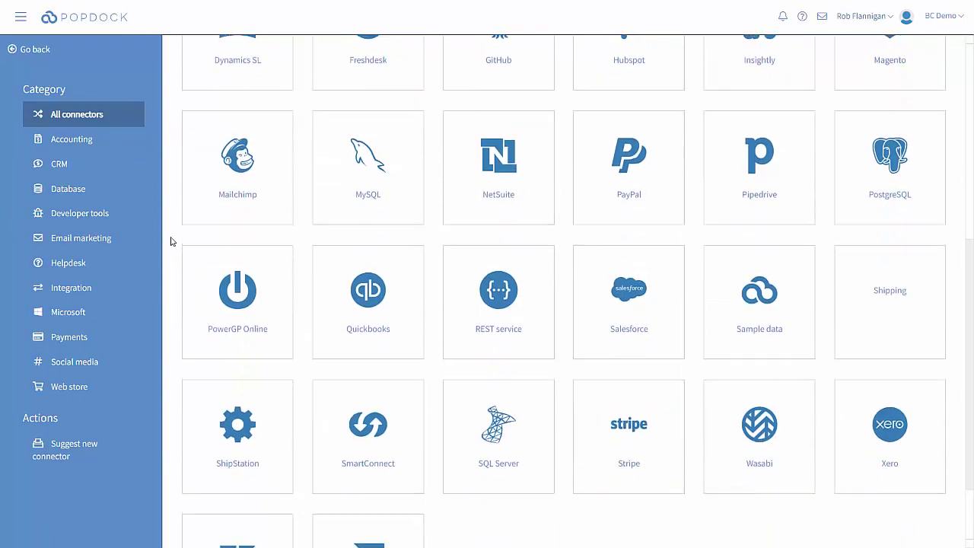
pyautogui.scroll(-1, 170, 242)
pyautogui.scroll(-1, 170, 243)
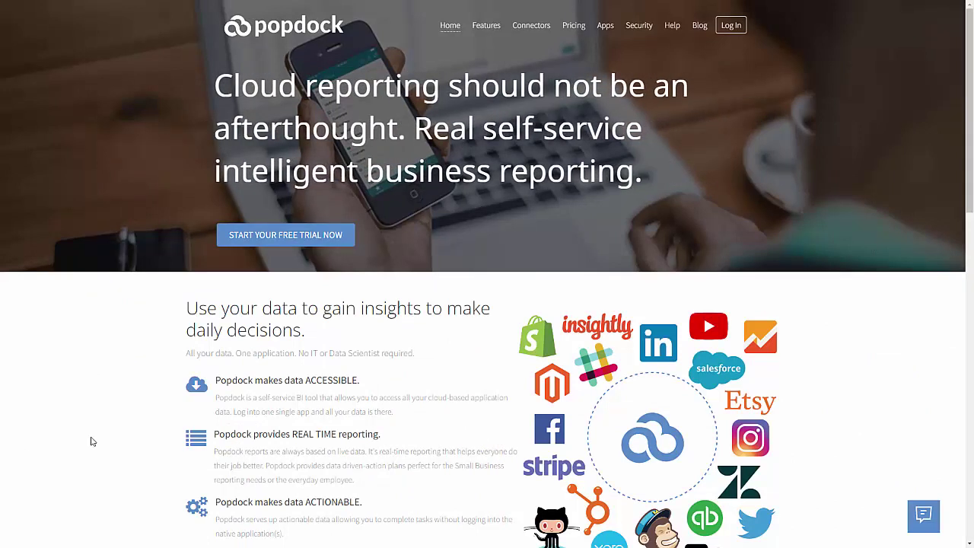
# Scroll the popdock.com home page from the headline down to the free-trial section
pyautogui.scroll(-2, 92, 442)
pyautogui.scroll(-1, 92, 442)
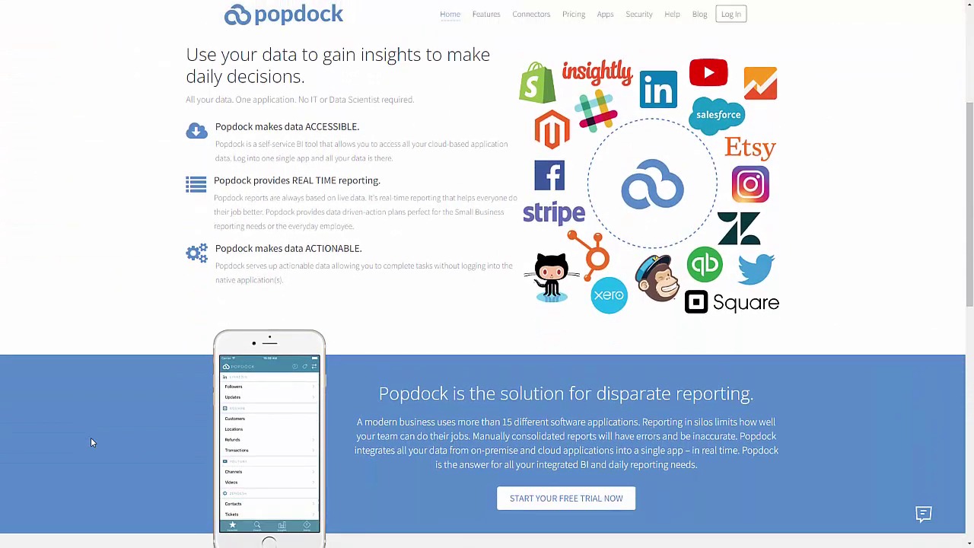
pyautogui.scroll(-1, 92, 442)
pyautogui.scroll(-3, 91, 442)
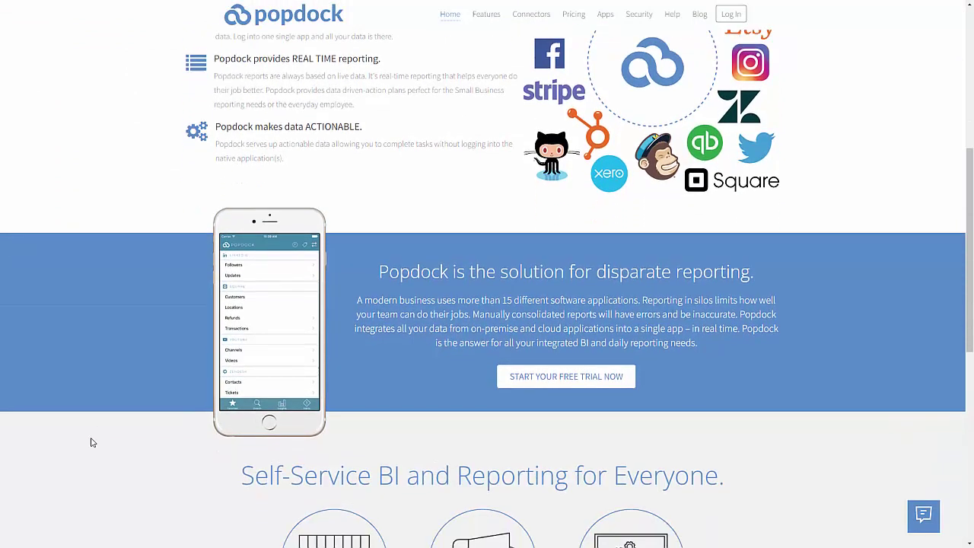
pyautogui.scroll(-1, 91, 443)
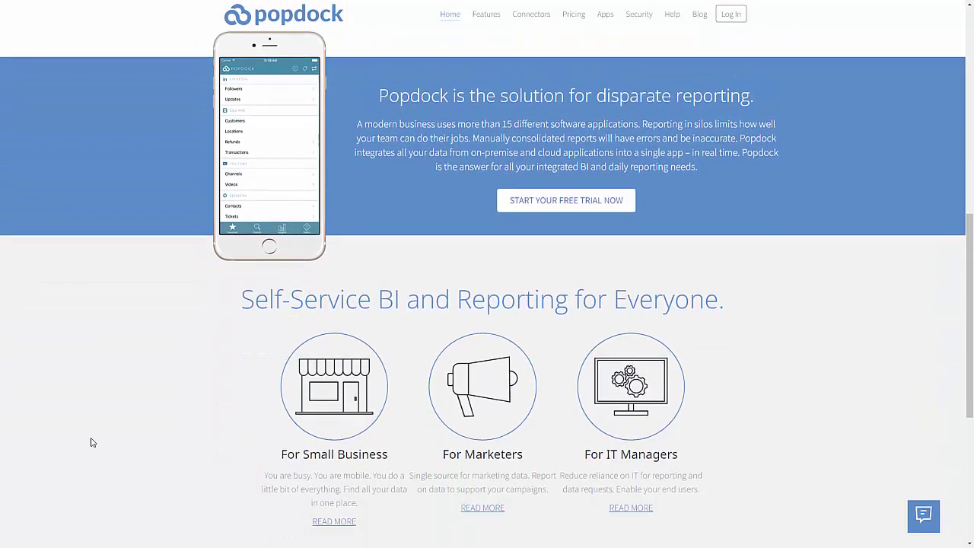
pyautogui.scroll(-2, 91, 442)
pyautogui.scroll(-1, 91, 443)
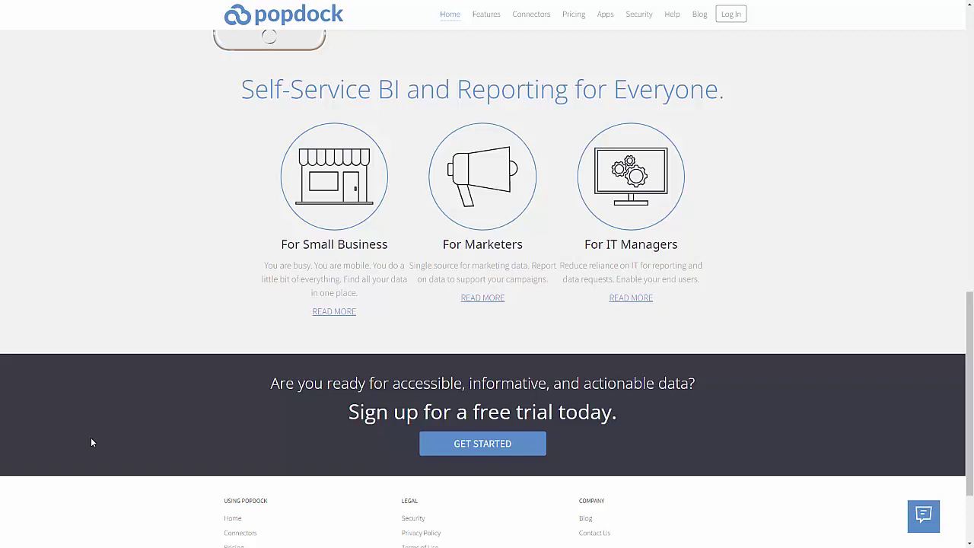
pyautogui.scroll(-1, 90, 443)
pyautogui.scroll(-1, 91, 442)
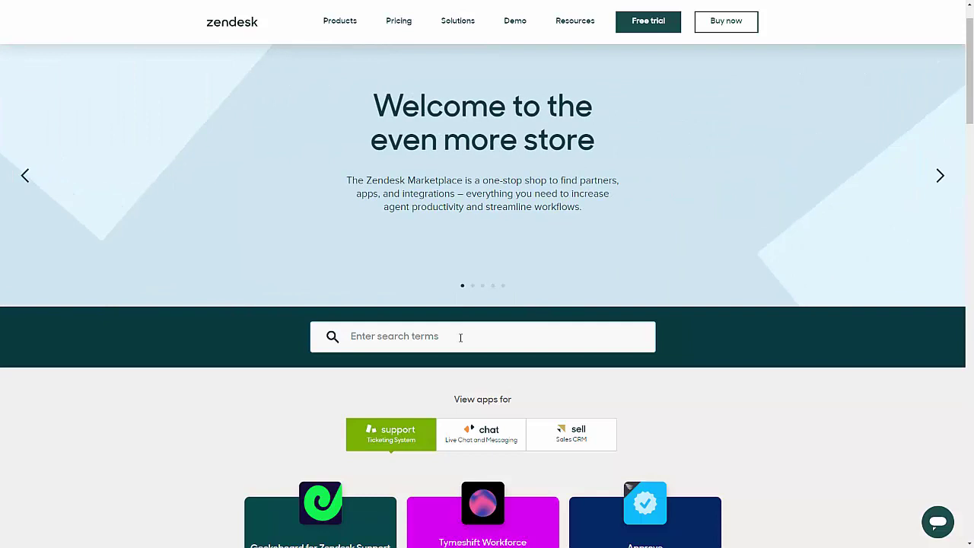
# Search the Zendesk Marketplace for 'popdock'
pyautogui.write('popdock')
pyautogui.press('Return')
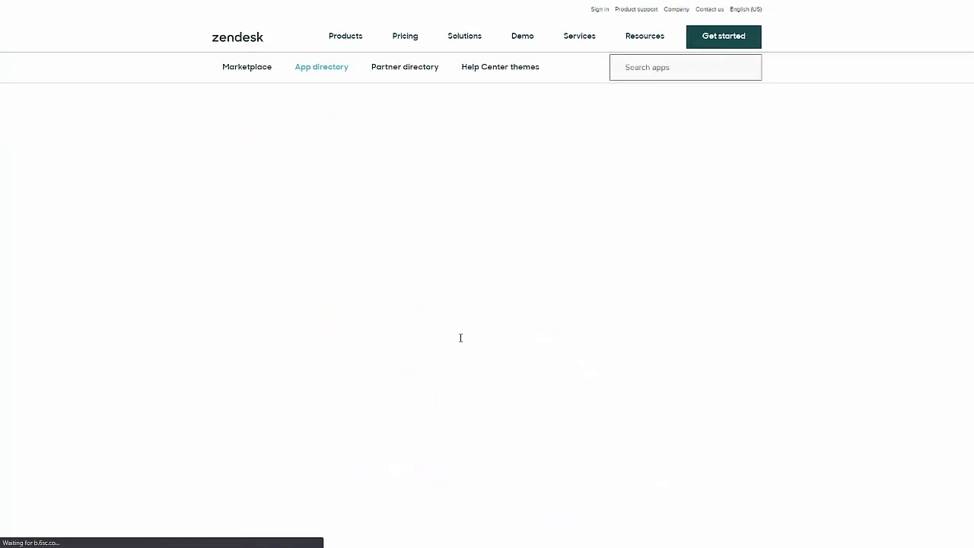